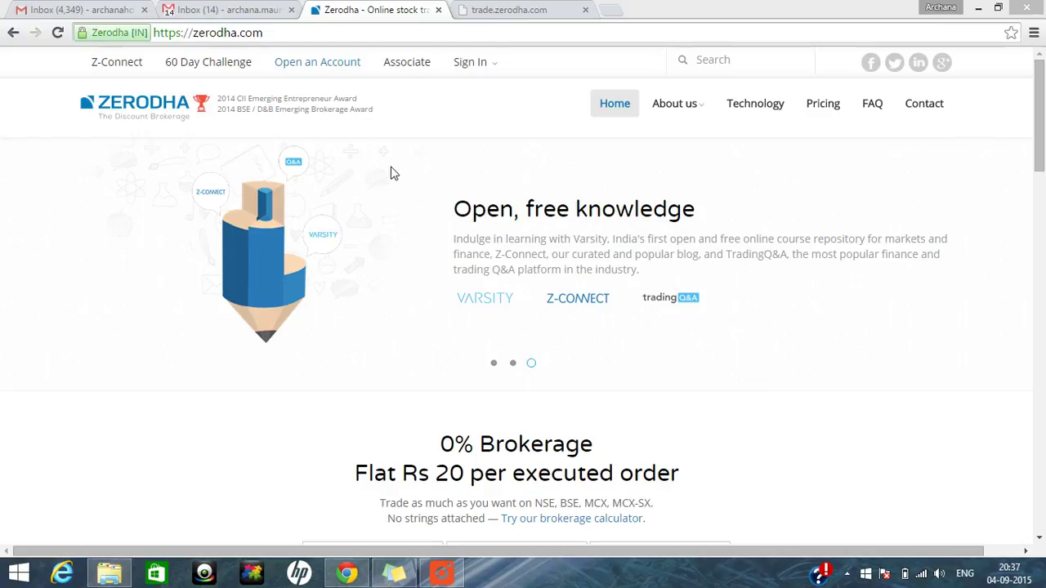
# Open the trade.zerodha.com trading login page with the user name already filled in.
pyautogui.moveTo(490, 70)
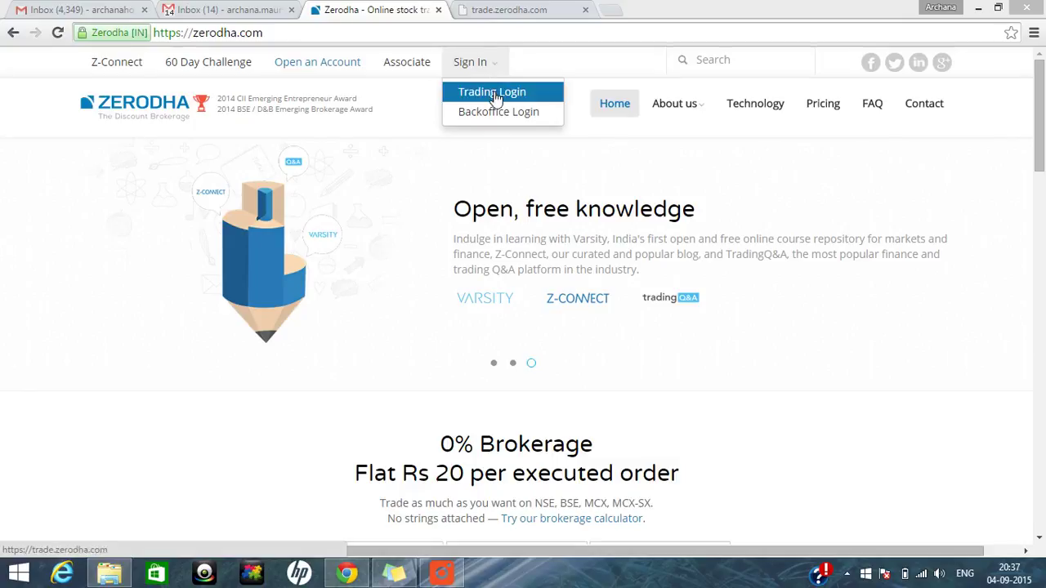
pyautogui.click(509, 10)
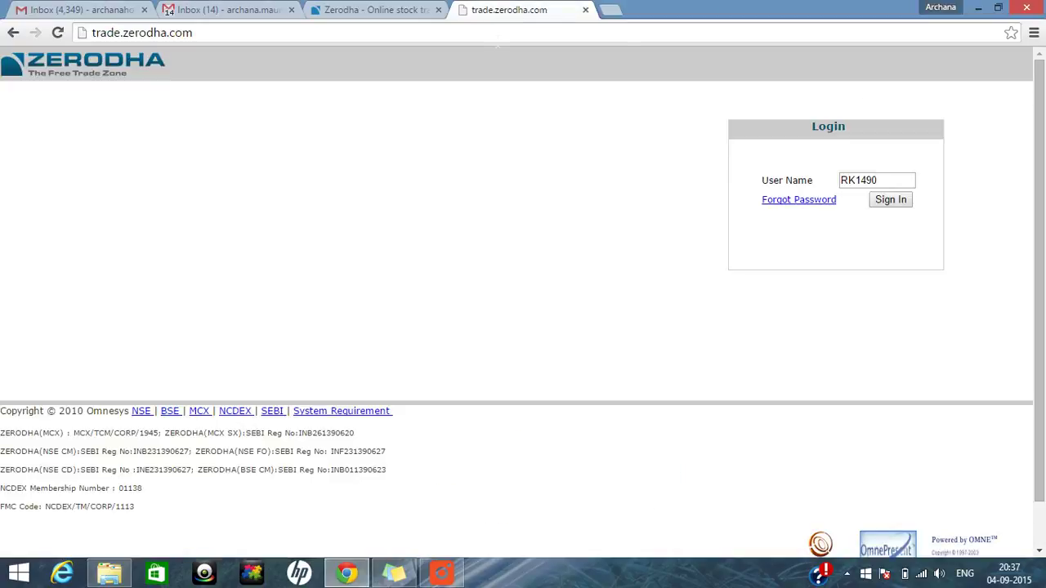
# Sign in by confirming the secure image, entering the password, and answering both 2FA security questions.
pyautogui.click(886, 204)
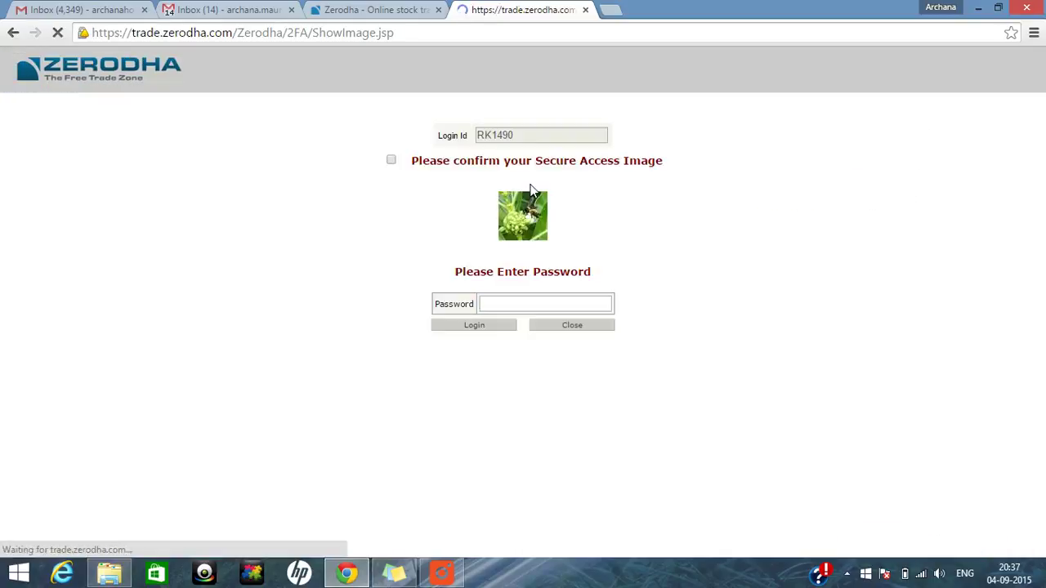
pyautogui.click(392, 160)
pyautogui.click(545, 304)
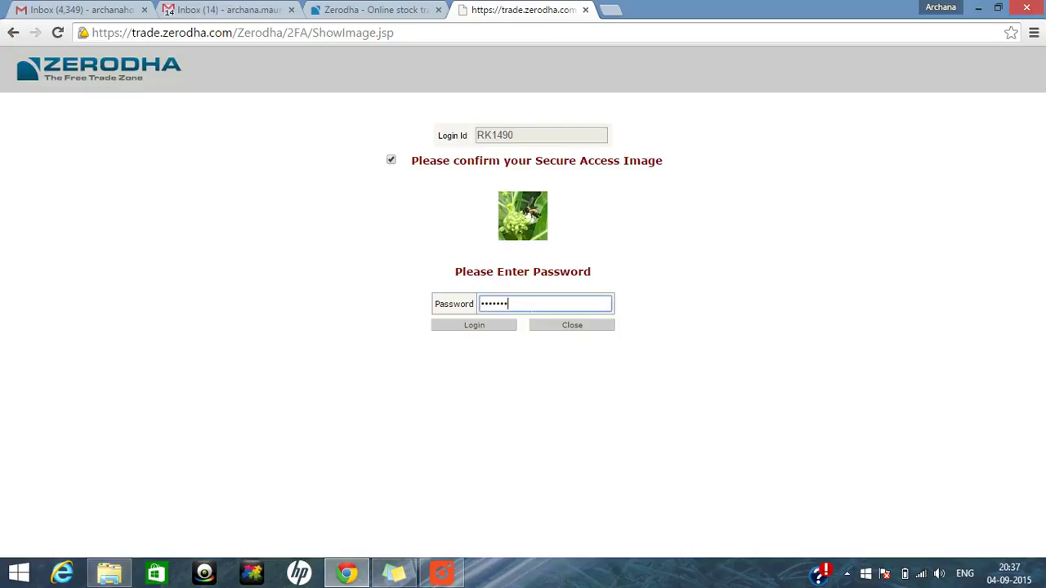
pyautogui.press('Return')
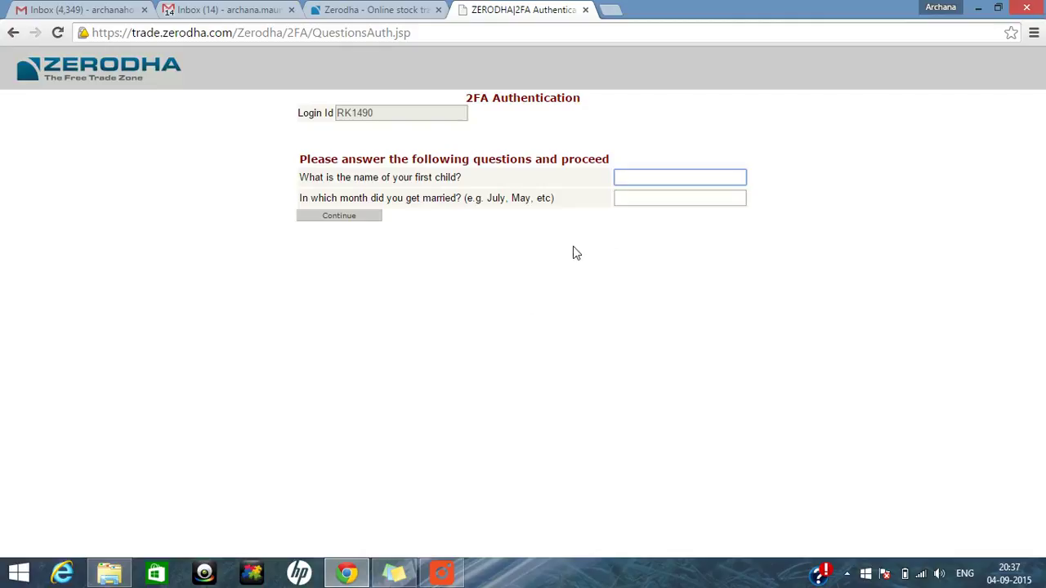
pyautogui.click(646, 199)
pyautogui.click(349, 217)
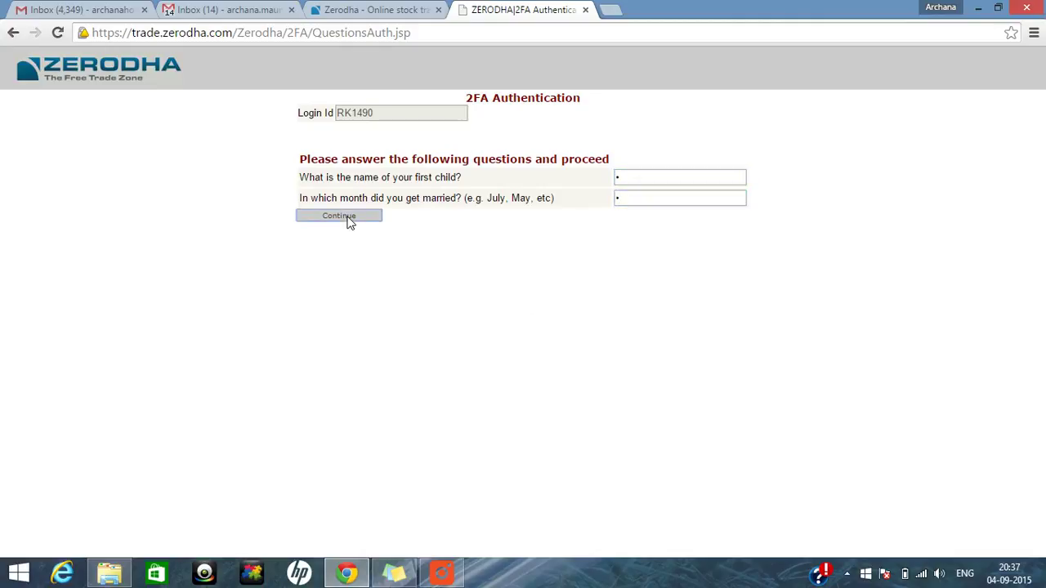
pyautogui.click(534, 264)
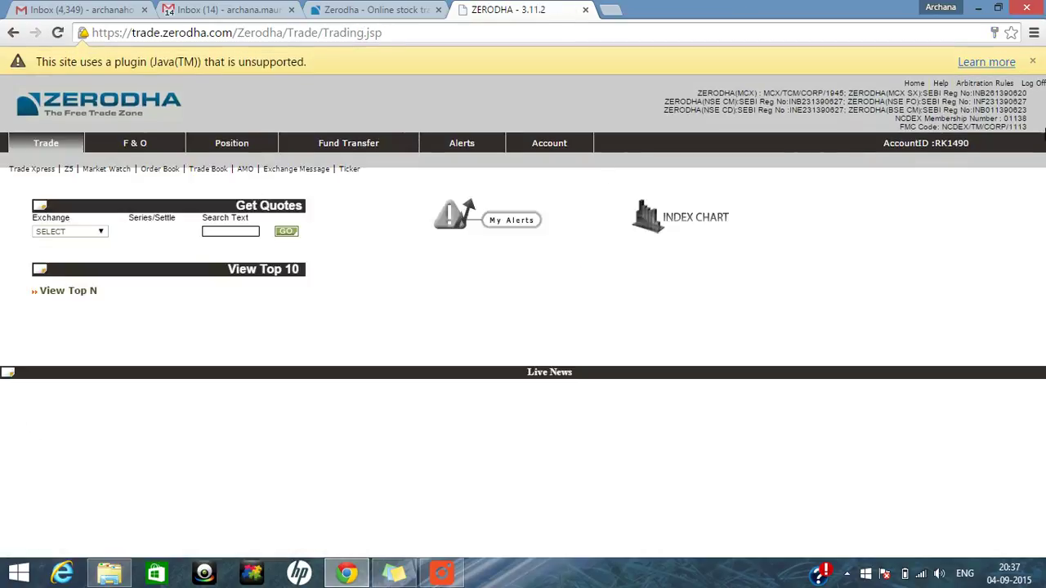
# Dismiss the Java plugin warning, launch NEST web via Z5, and begin a new market watch.
pyautogui.click(1032, 62)
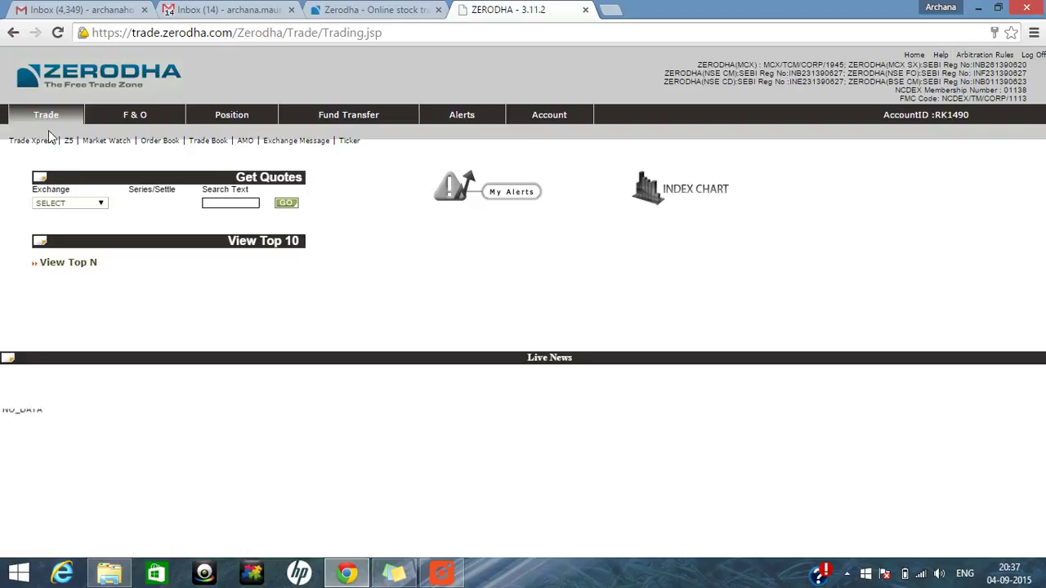
pyautogui.click(74, 144)
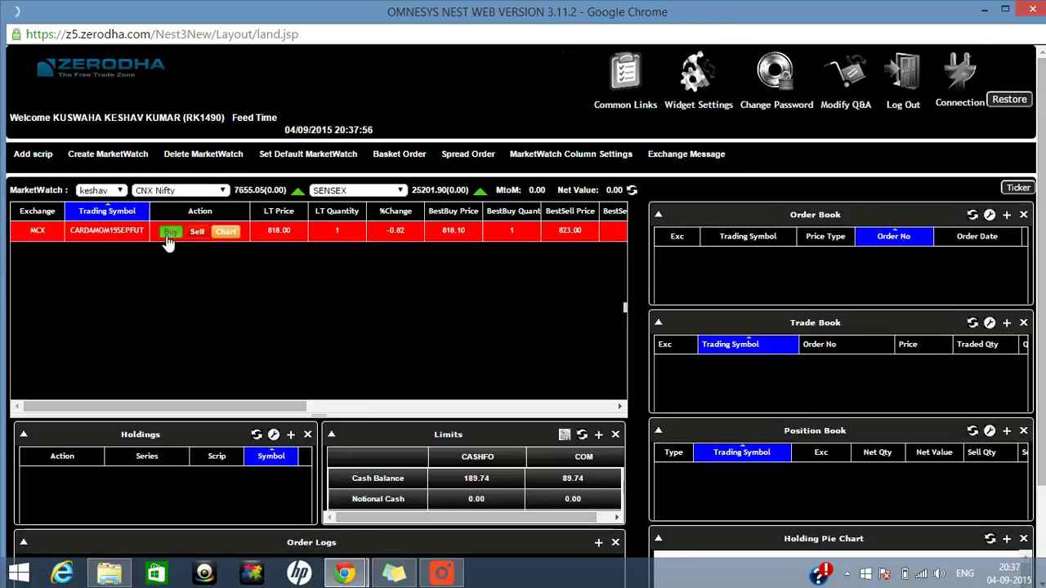
pyautogui.click(123, 163)
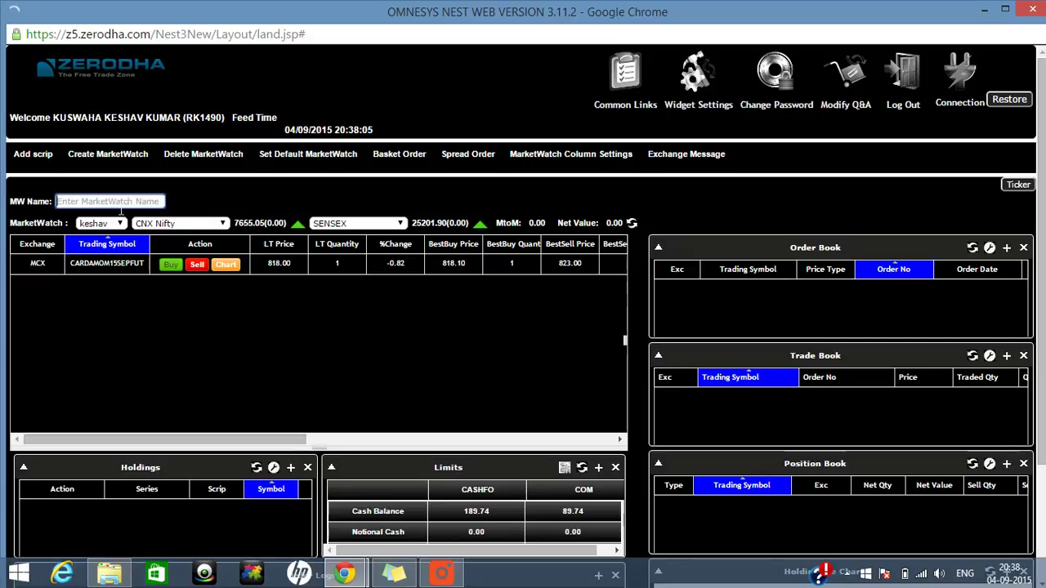
# Create the 'abc' market watch and select the MCX exchange with the FUTCOM segment.
pyautogui.write('abc')
pyautogui.click(201, 205)
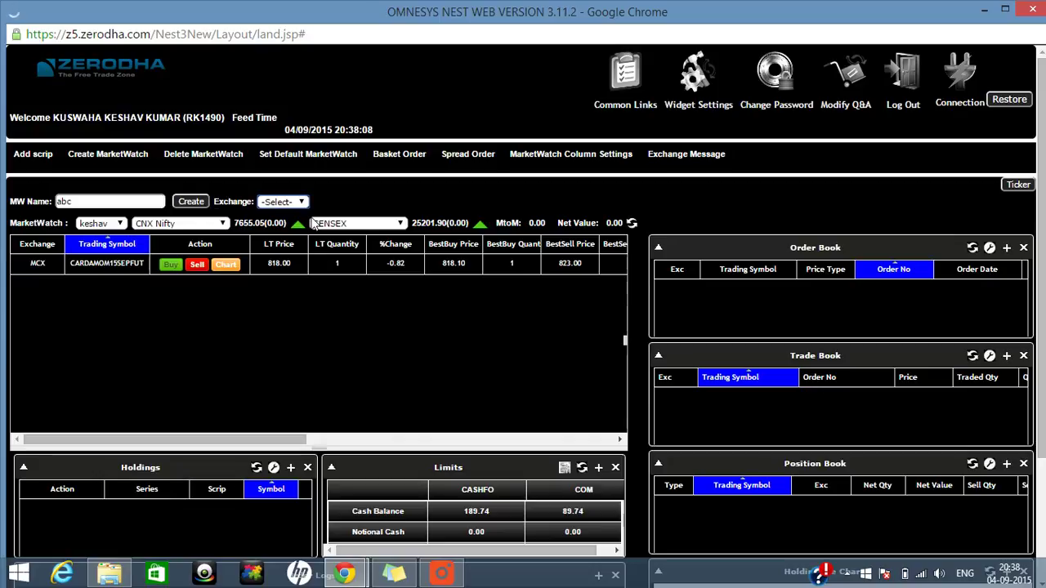
pyautogui.click(301, 202)
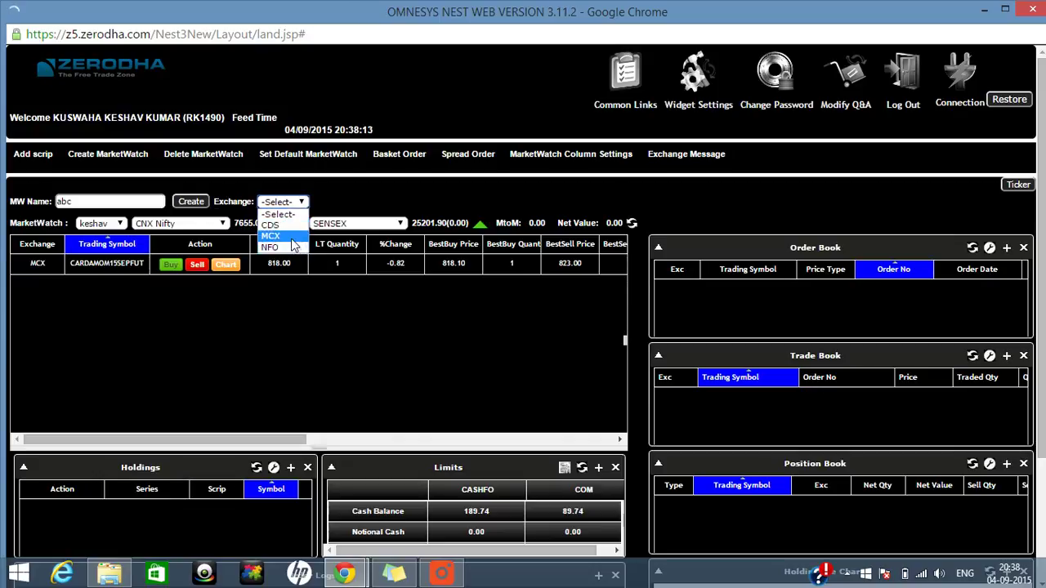
pyautogui.click(294, 237)
pyautogui.click(358, 203)
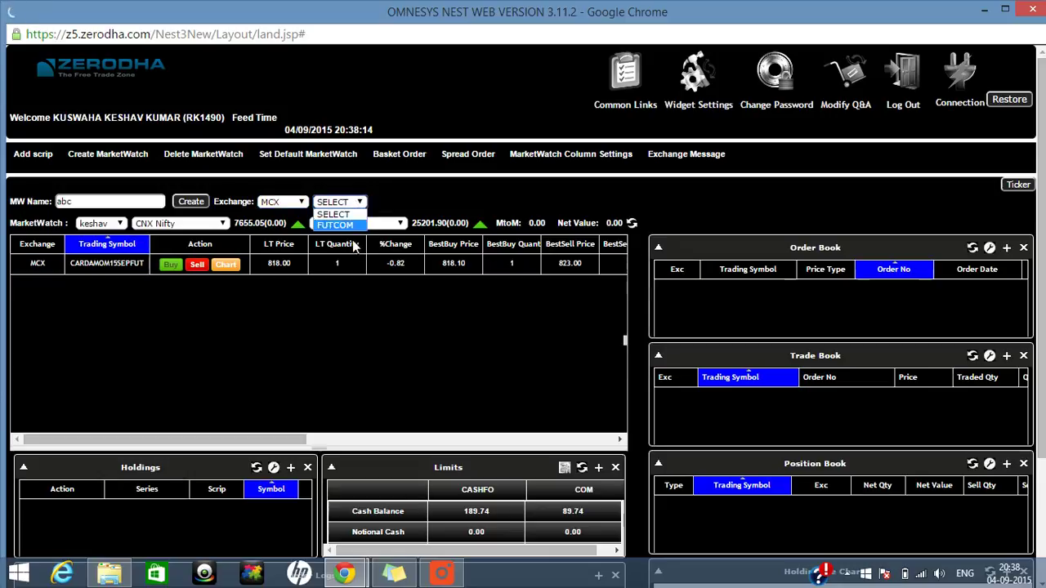
pyautogui.click(351, 225)
# Add CRUDEOIL futures expiring 19 Oct 2015 to the watch and dismiss the confirmation.
pyautogui.click(439, 205)
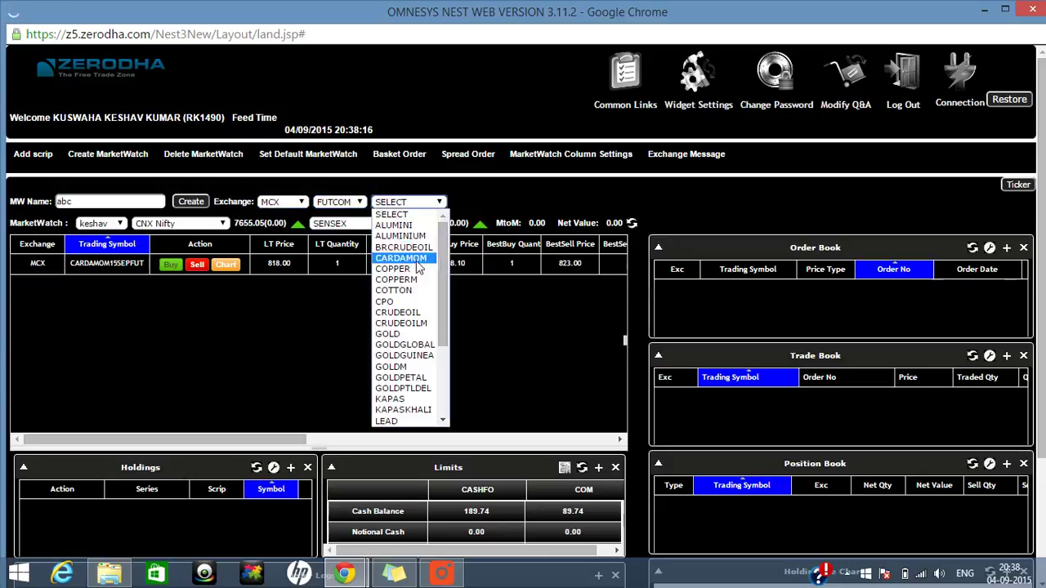
pyautogui.click(420, 312)
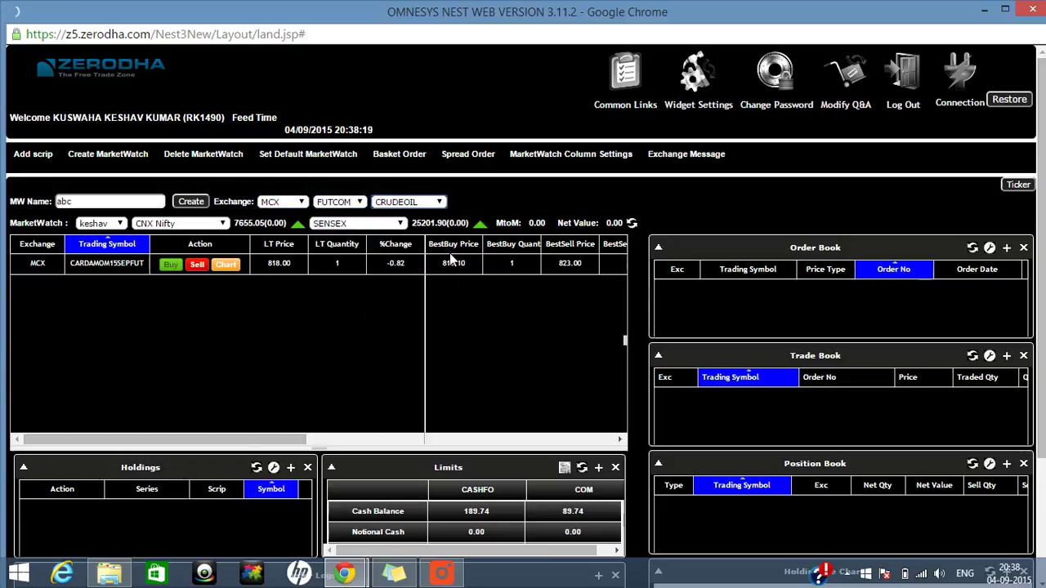
pyautogui.click(518, 204)
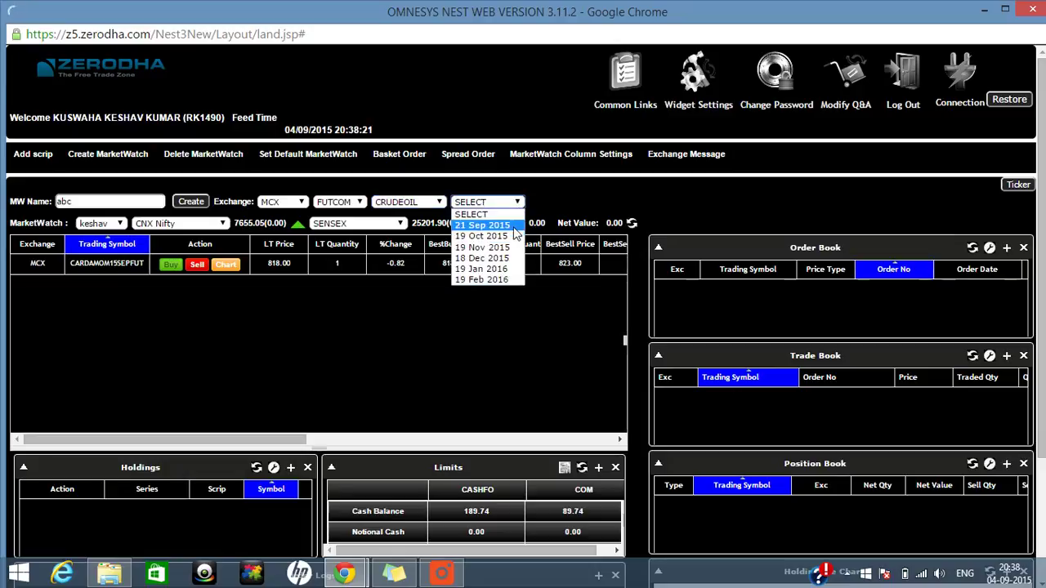
pyautogui.click(514, 237)
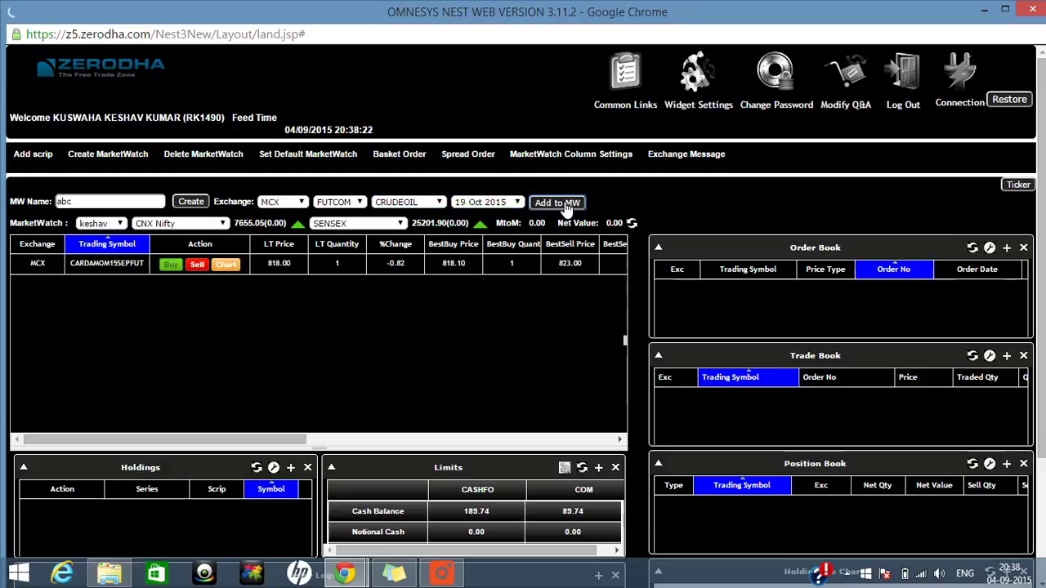
pyautogui.click(560, 204)
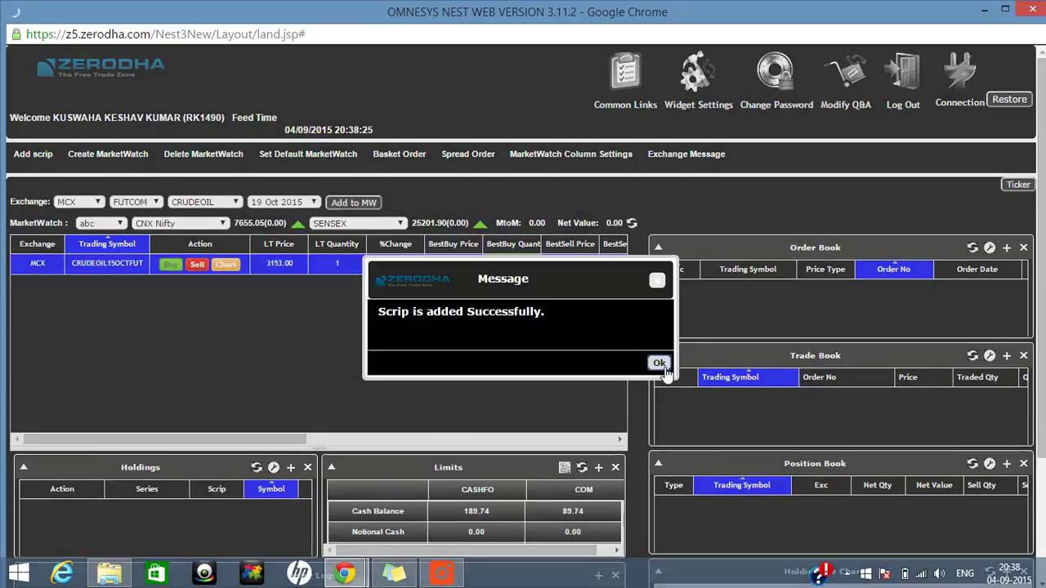
pyautogui.click(660, 364)
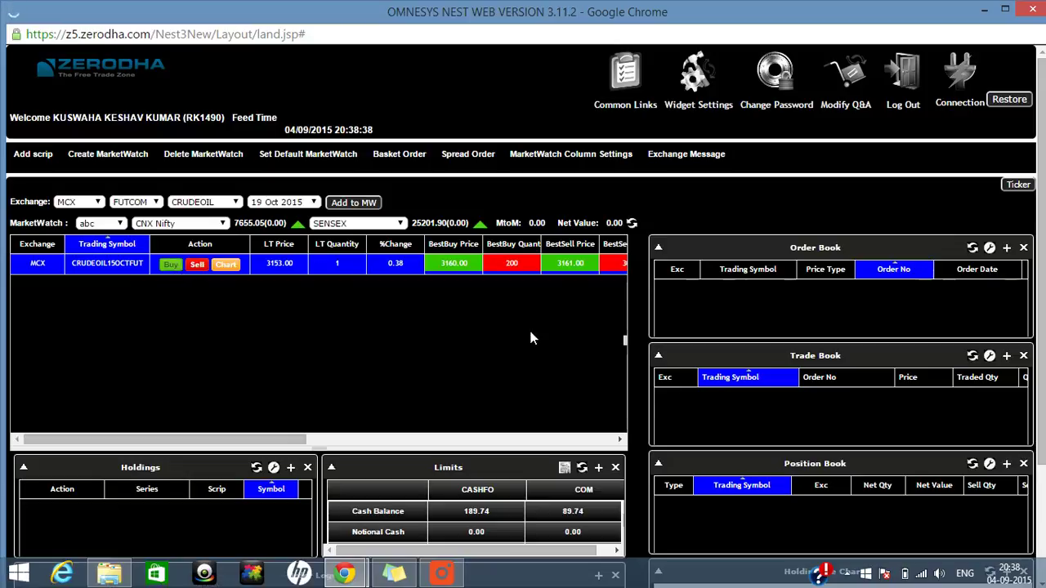
# Open a buy order form for CRUDEOIL15OCTFUT from the abc market watch.
pyautogui.click(175, 266)
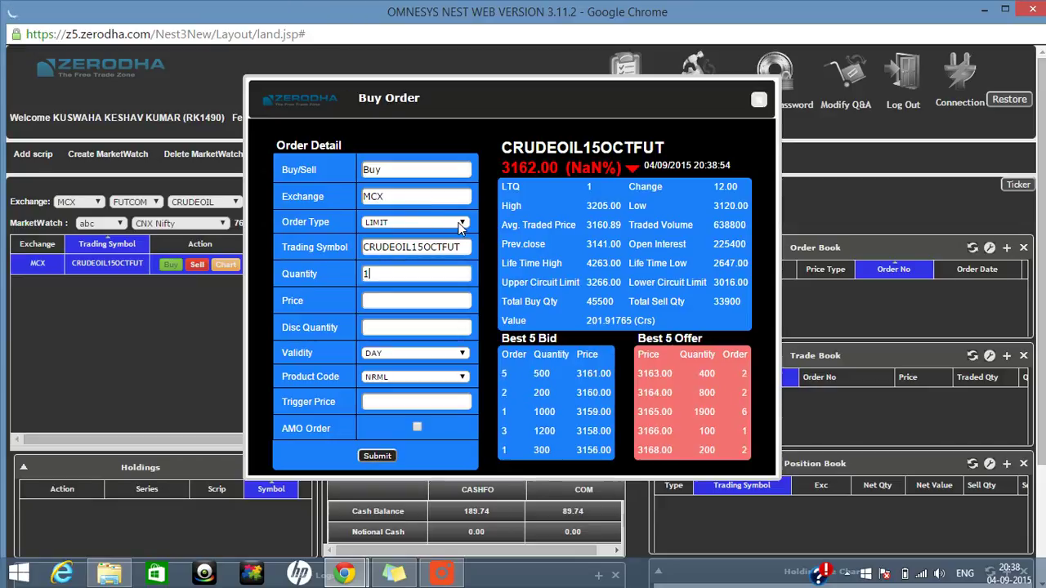
# Enter a limit price of 3160 on the buy order, correcting a mistyped digit.
pyautogui.click(405, 309)
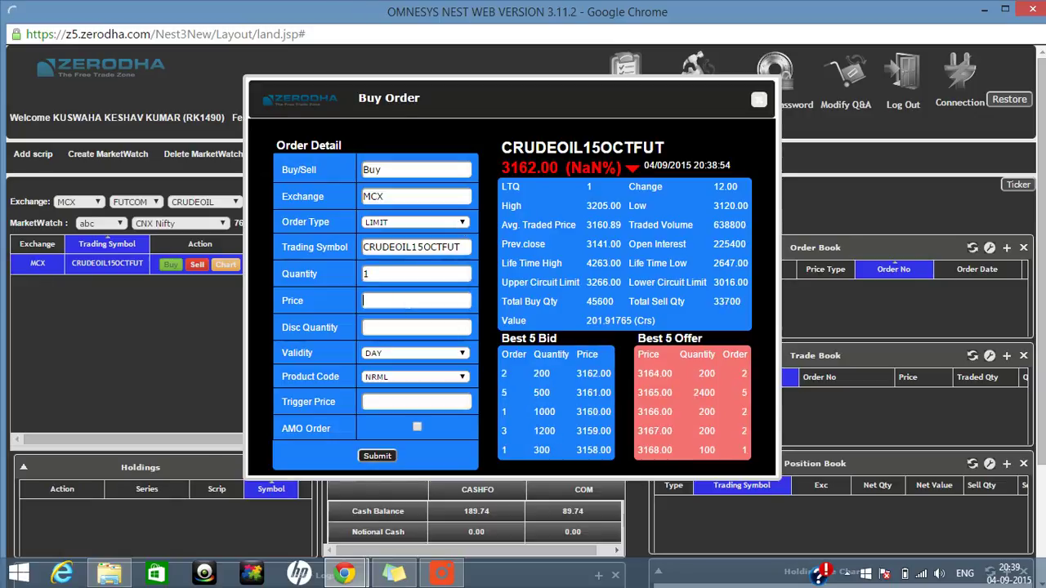
pyautogui.write('316')
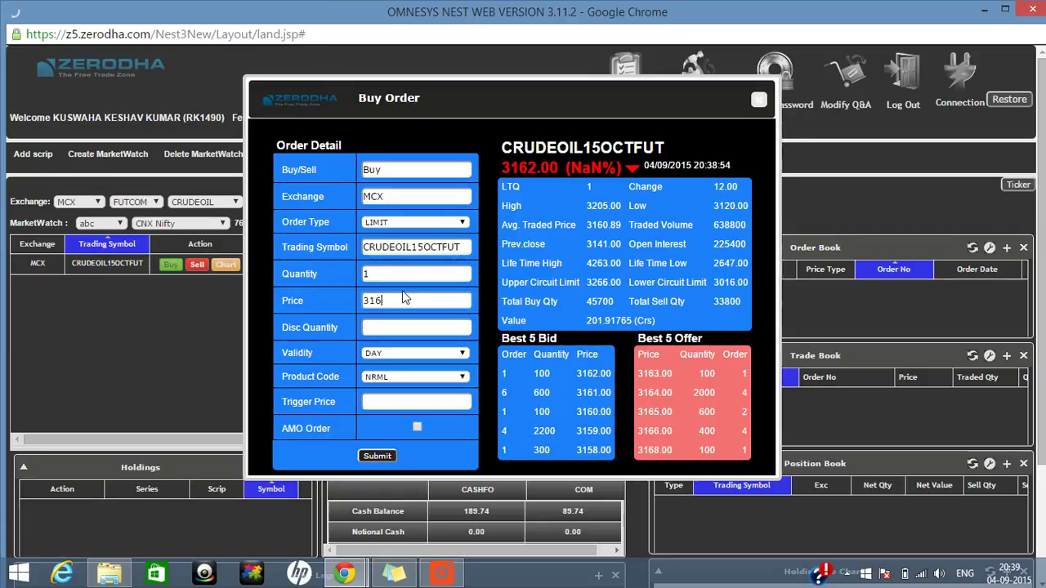
pyautogui.press('BackSpace')
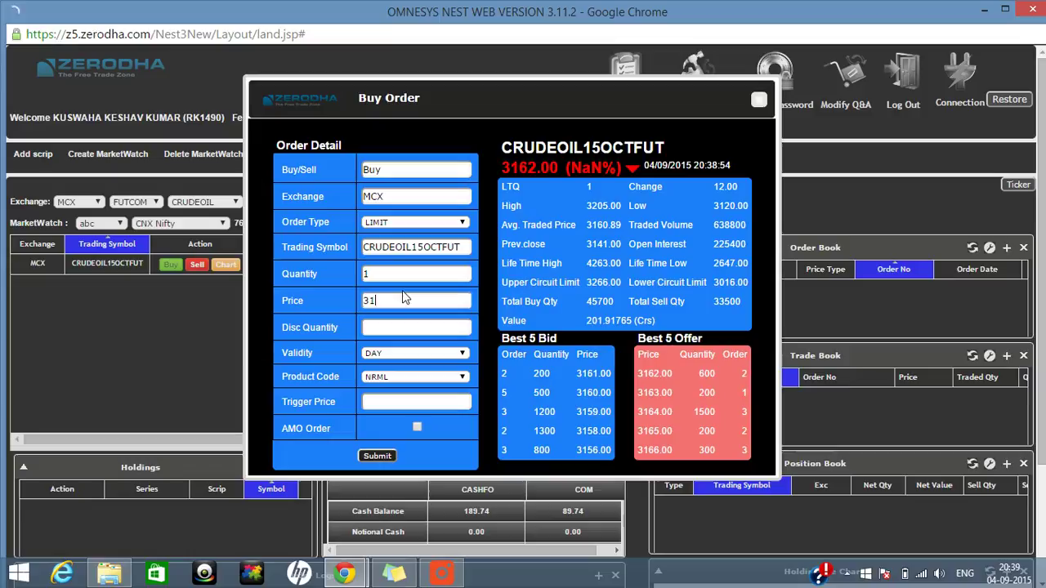
pyautogui.write('60')
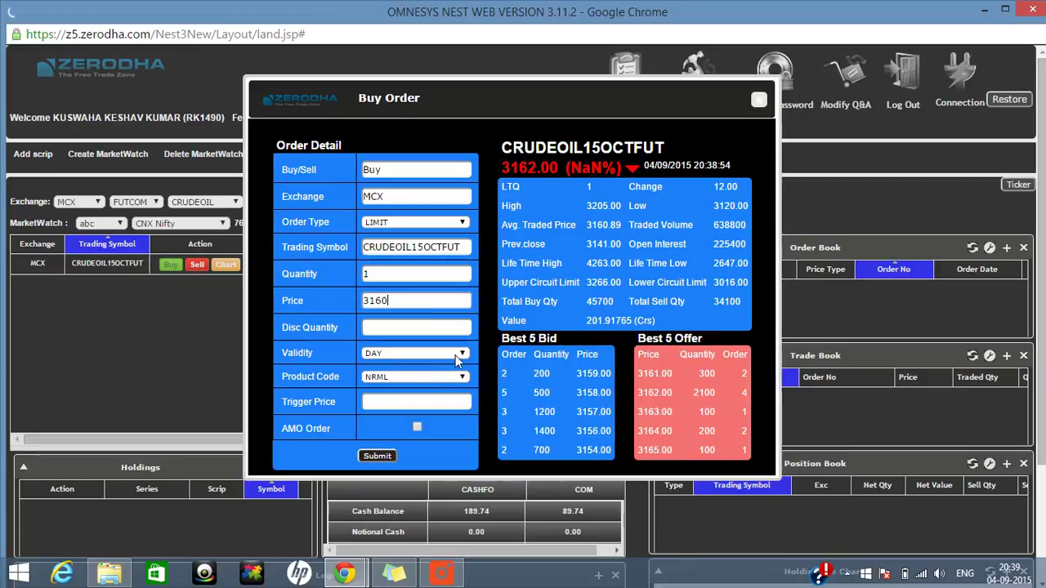
pyautogui.click(463, 379)
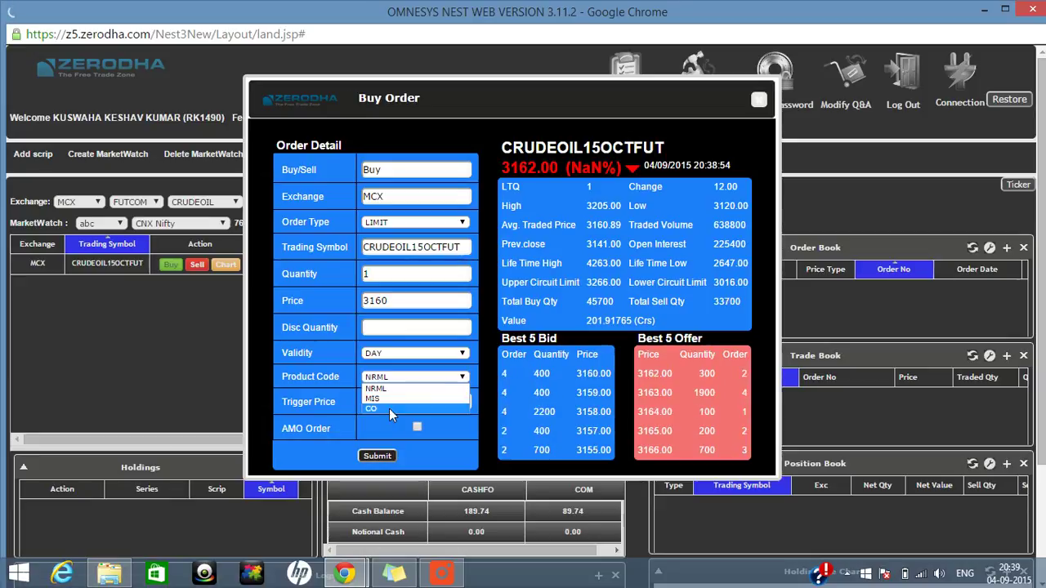
# Review the NRML, MIS and CO product codes, keeping NRML selected.
pyautogui.click(424, 406)
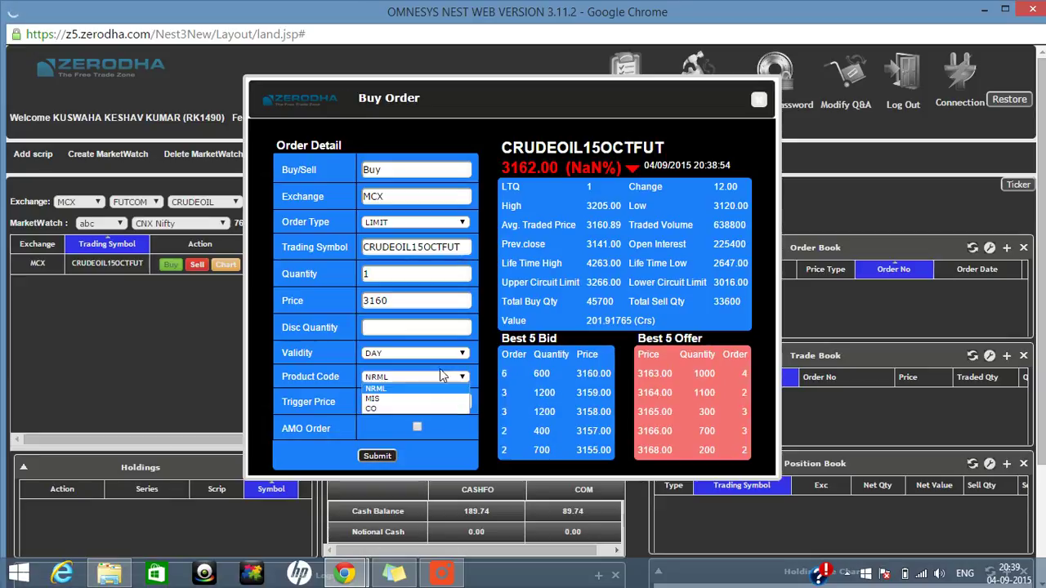
pyautogui.click(458, 226)
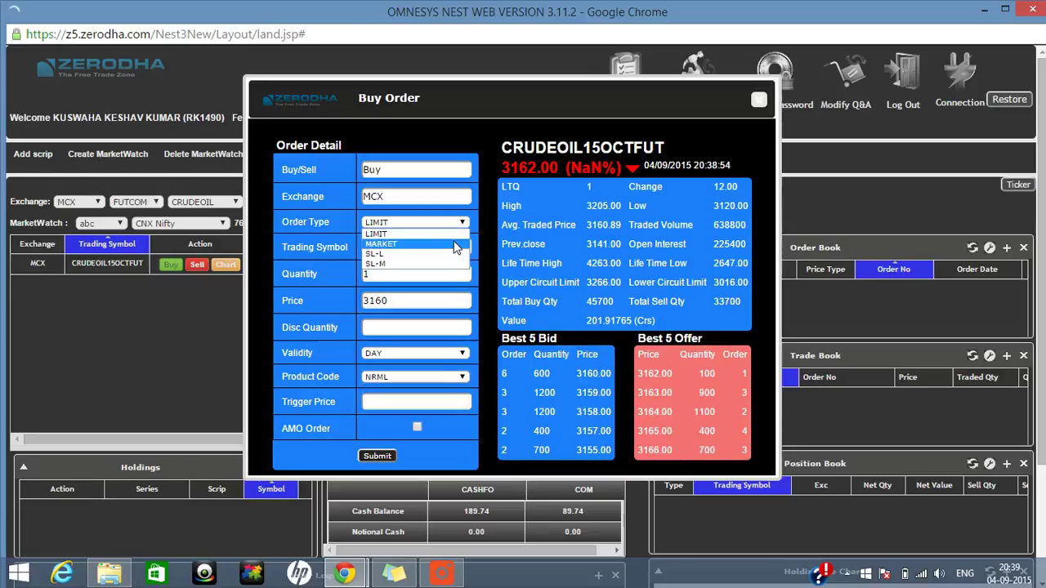
# Change the buy order type to MARKET, leaving the price at 0.
pyautogui.click(455, 247)
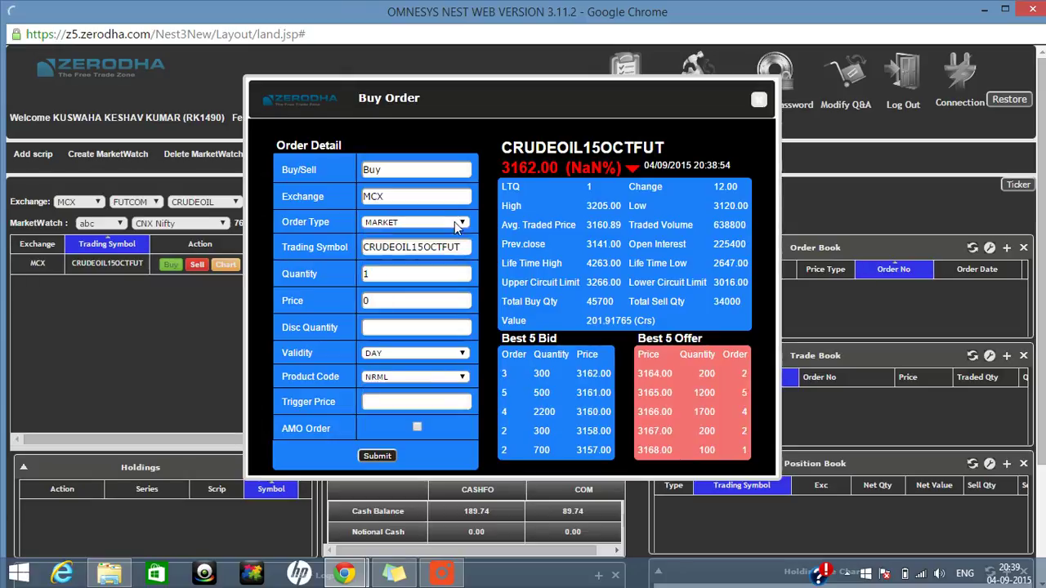
pyautogui.doubleClick(383, 302)
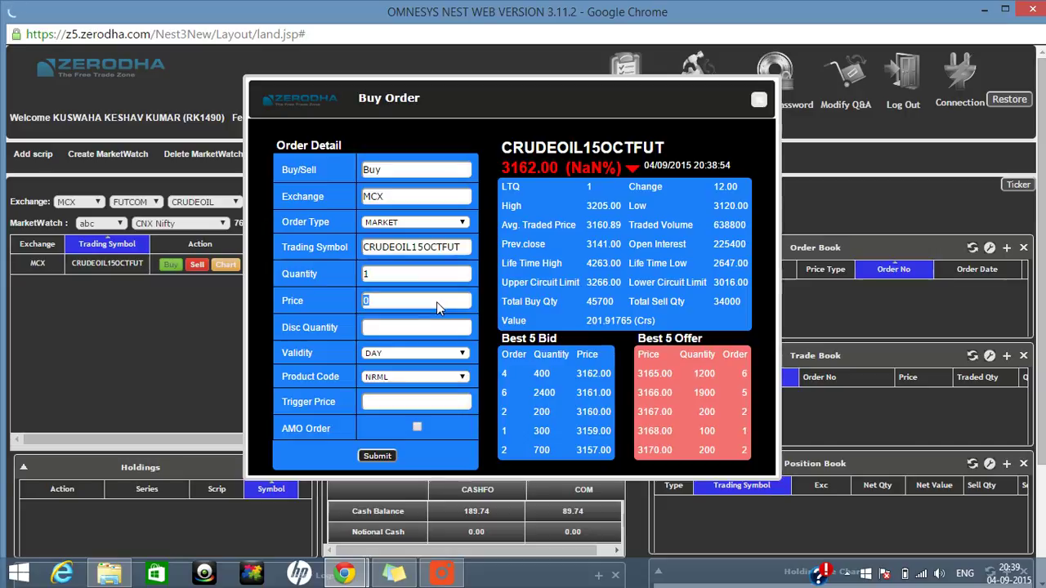
pyautogui.click(460, 223)
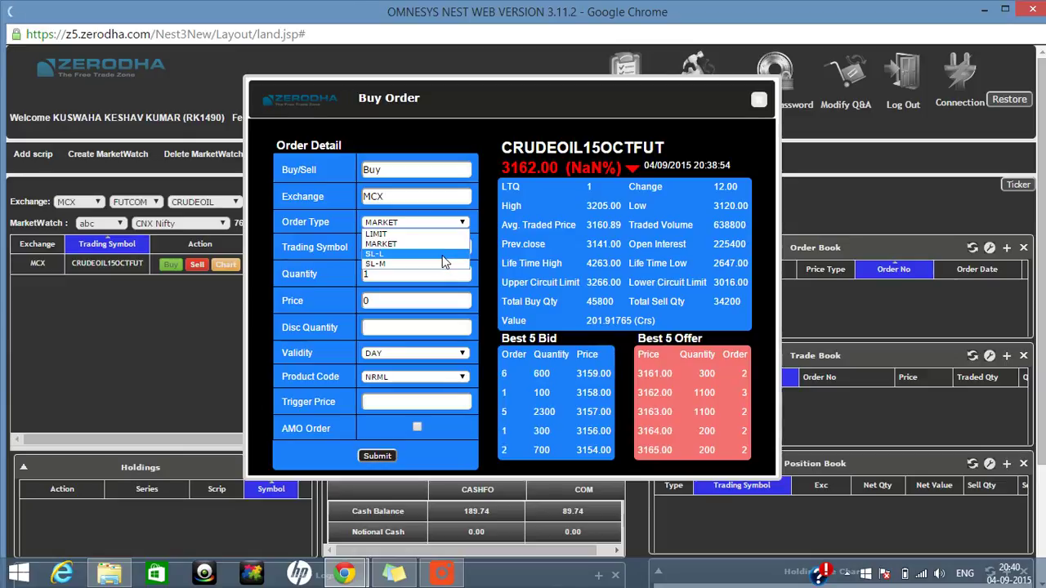
# Try the SL-L and SL-M order types with their trigger price field, then return to LIMIT.
pyautogui.click(443, 256)
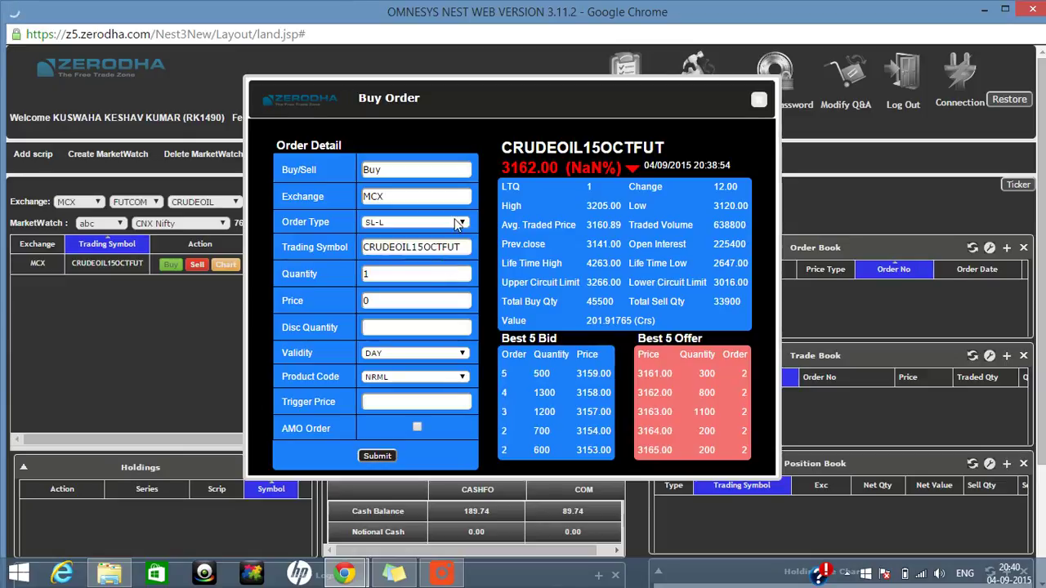
pyautogui.click(439, 406)
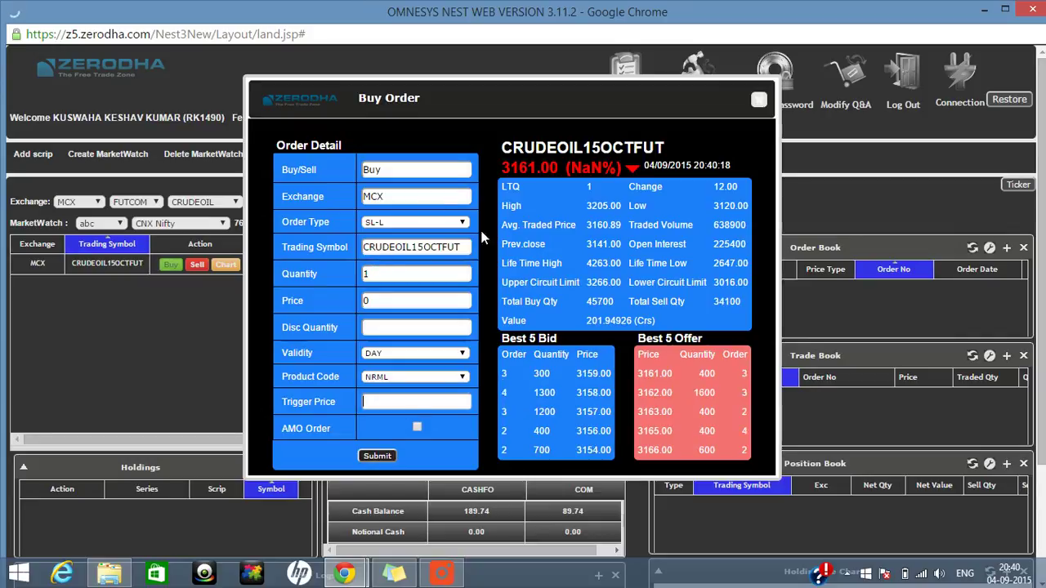
pyautogui.click(456, 222)
pyautogui.click(443, 264)
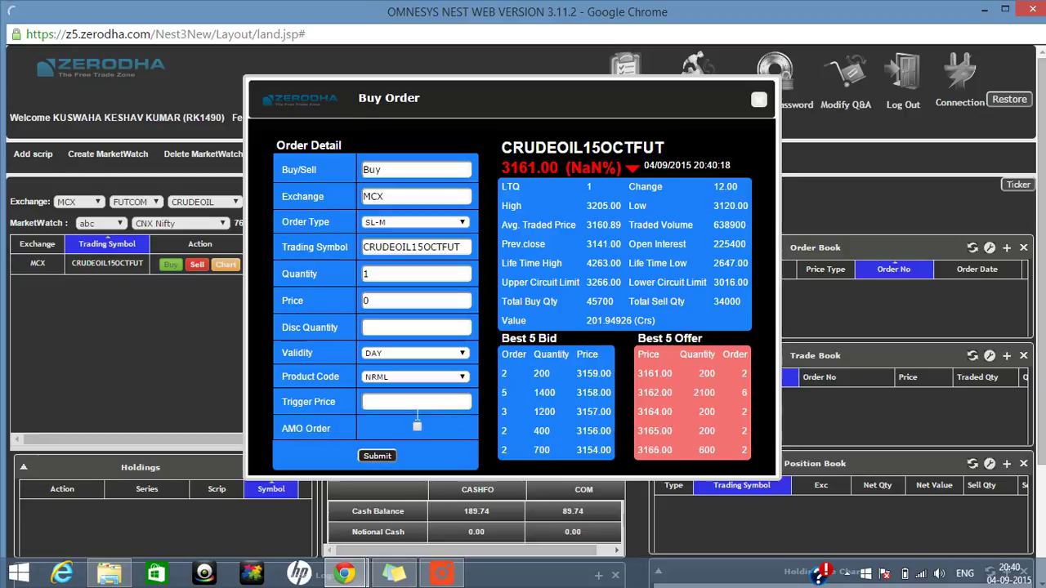
pyautogui.click(417, 413)
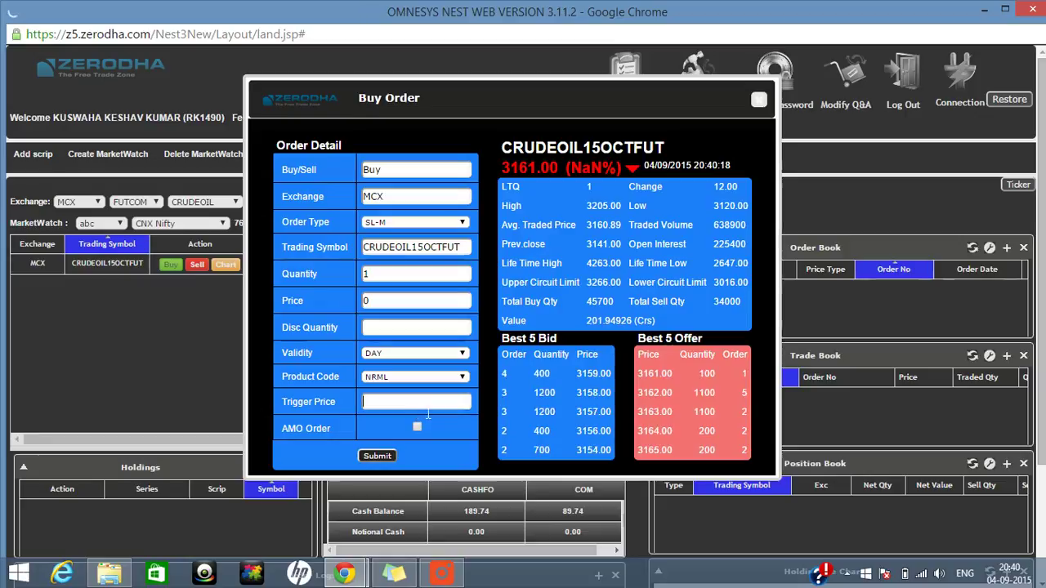
pyautogui.click(457, 228)
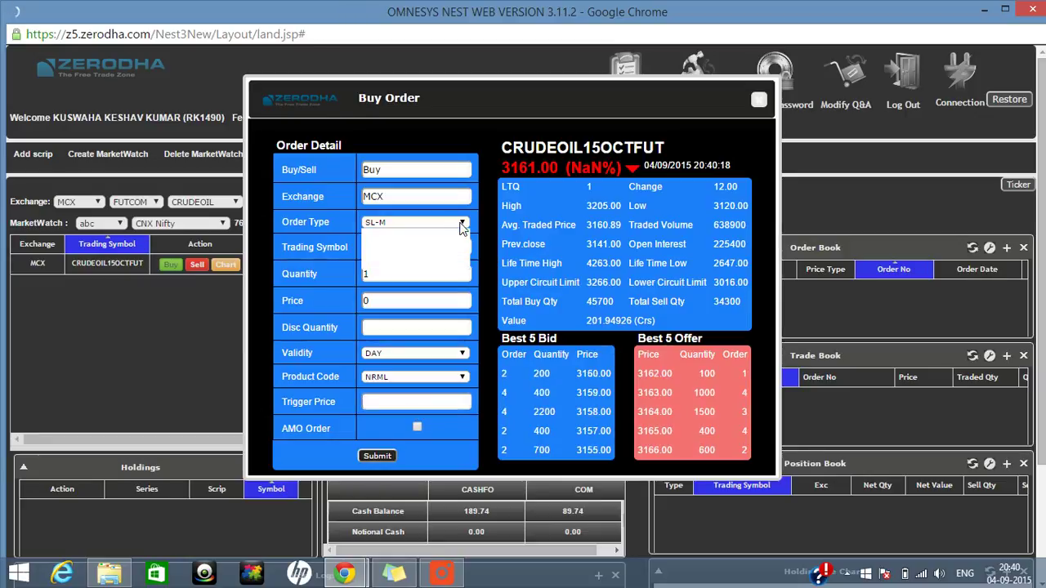
pyautogui.click(401, 234)
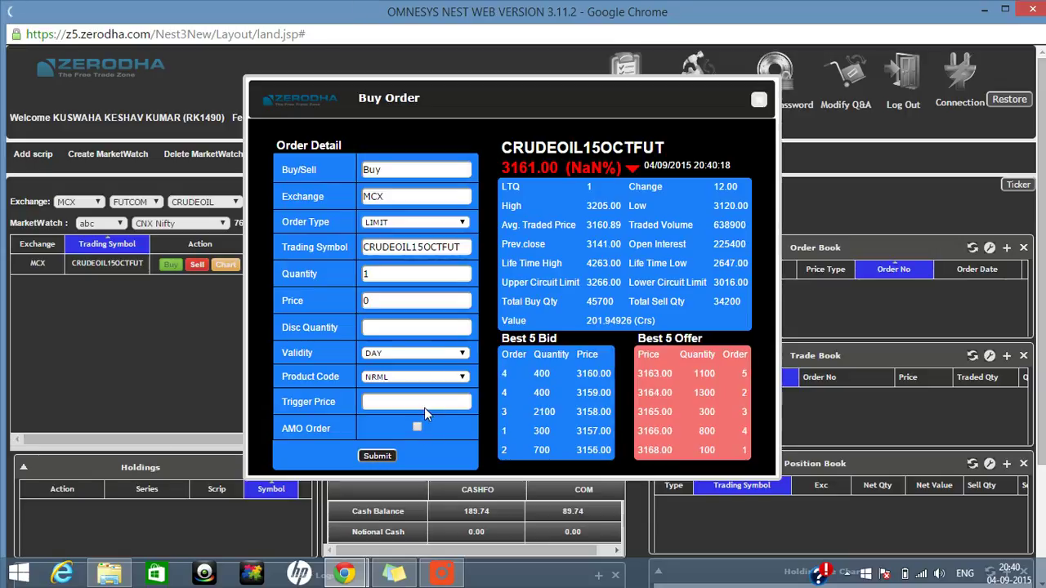
# Submit the zero-price order, dismiss the invalid-price warning, tick AMO Order, and close the form.
pyautogui.click(381, 456)
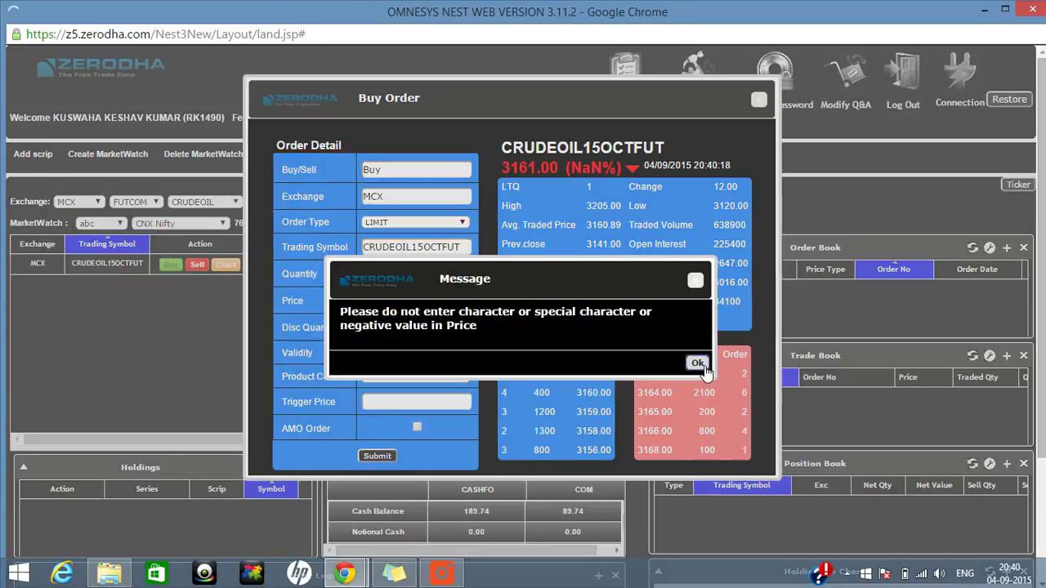
pyautogui.click(696, 364)
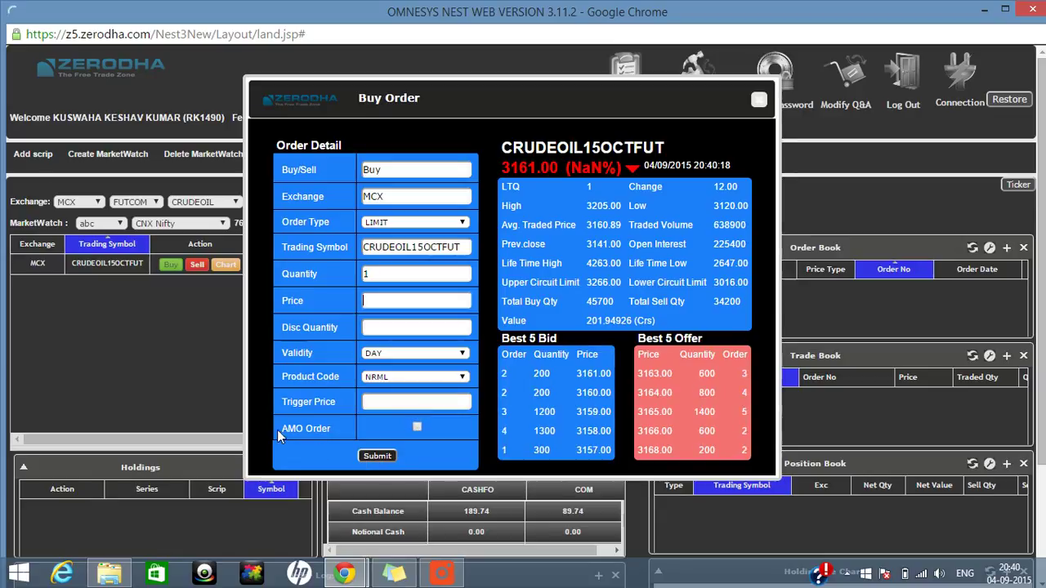
pyautogui.click(416, 426)
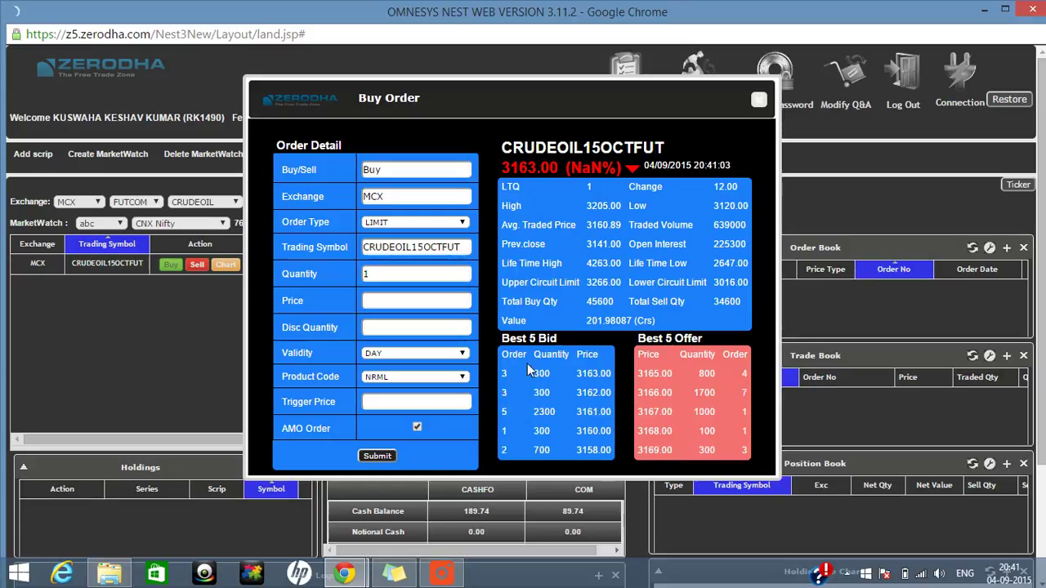
pyautogui.click(759, 100)
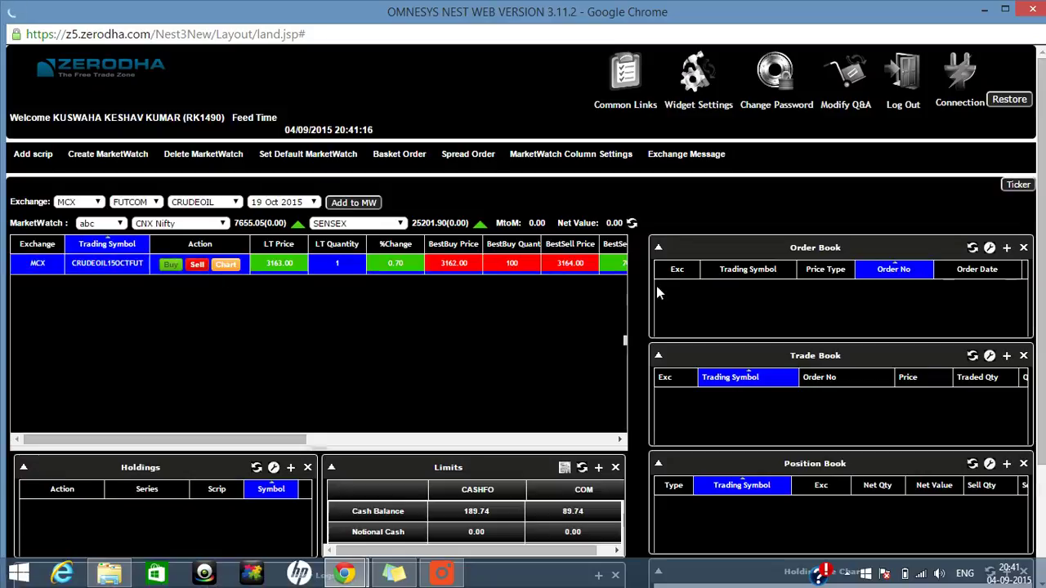
# Start a CRUDEOIL15OCTFUT sell order with F2, set to MARKET order type and MIS product.
pyautogui.press('F2')
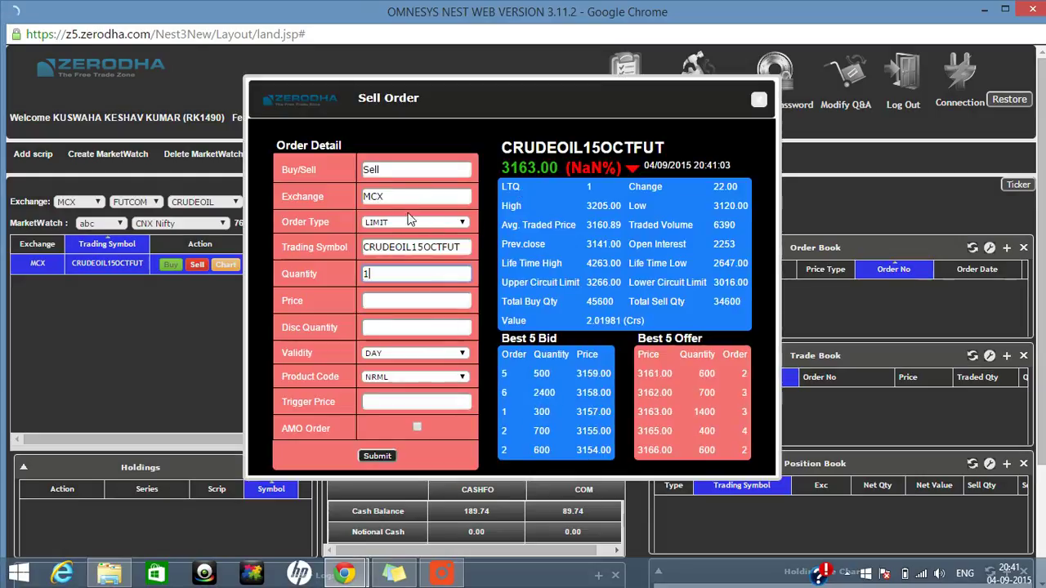
pyautogui.click(464, 222)
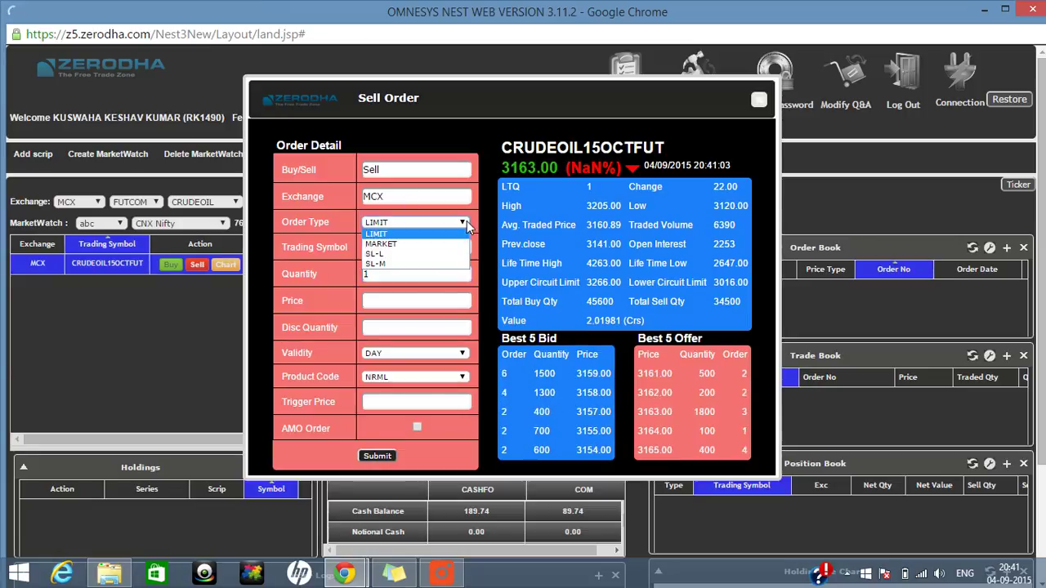
pyautogui.click(414, 247)
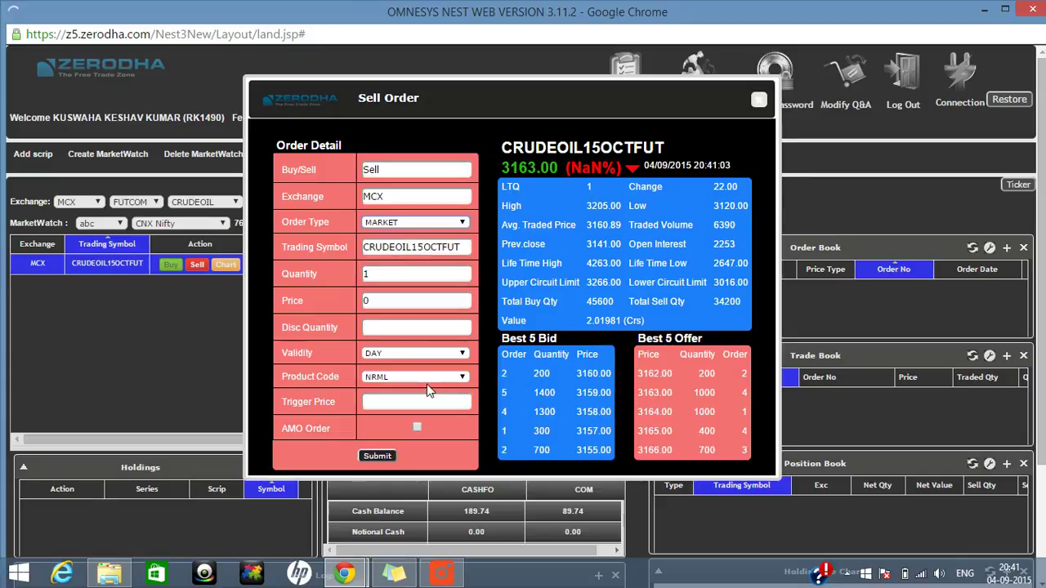
pyautogui.click(463, 378)
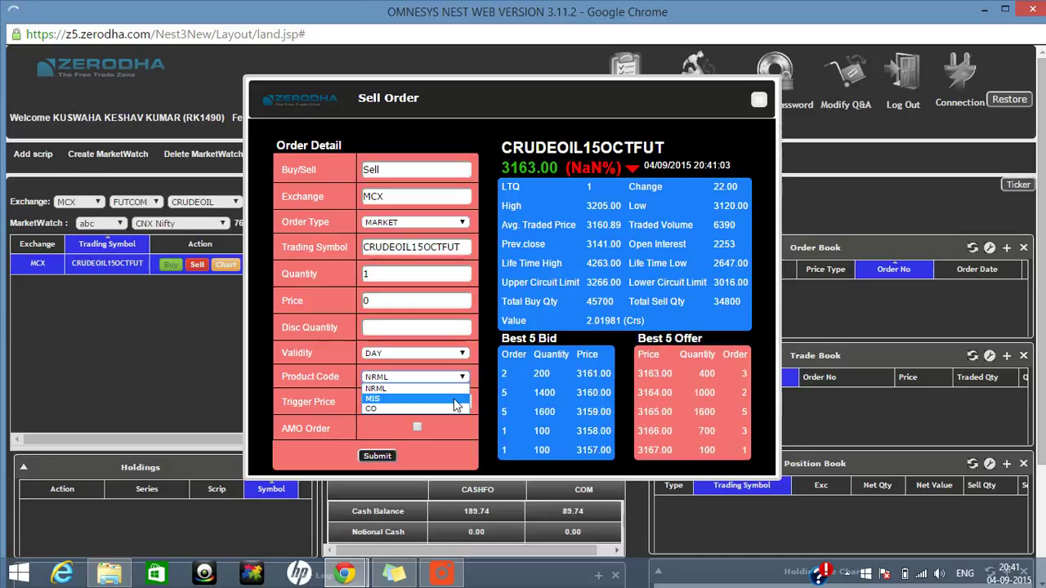
pyautogui.click(456, 399)
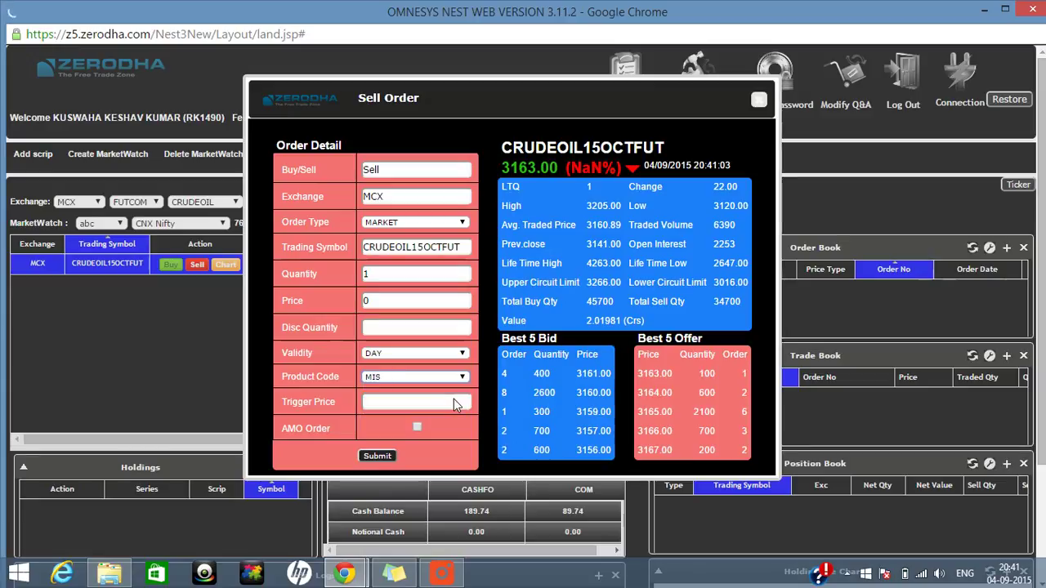
# Leave the product code at MIS and close the sell order form without submitting.
pyautogui.click(458, 381)
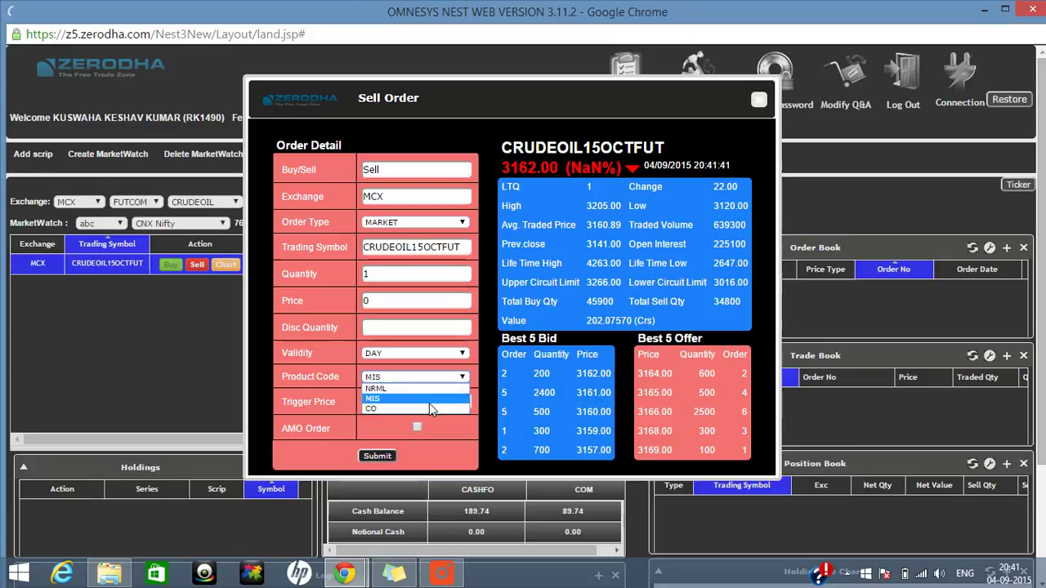
pyautogui.click(777, 285)
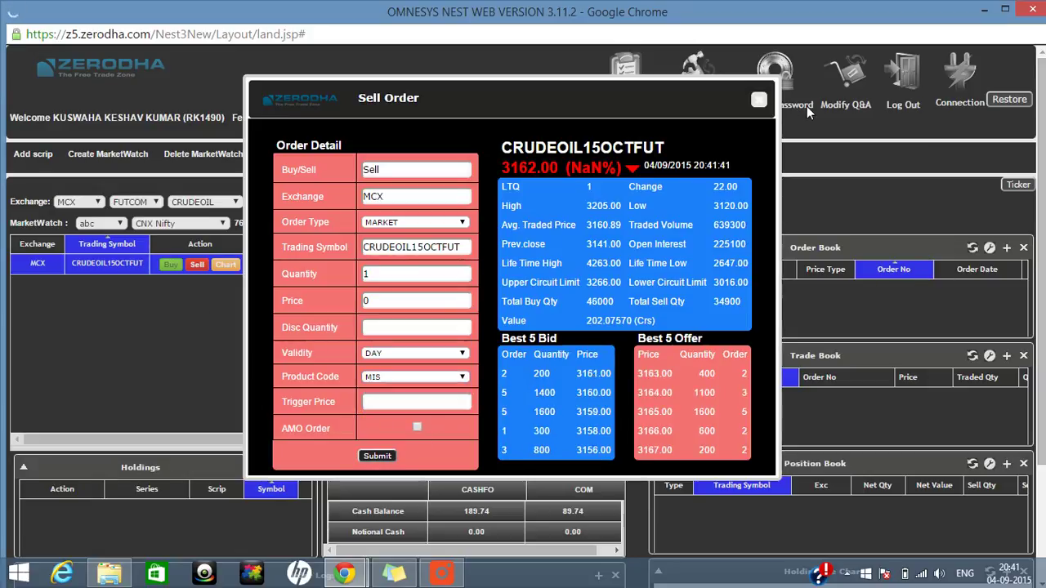
pyautogui.click(758, 100)
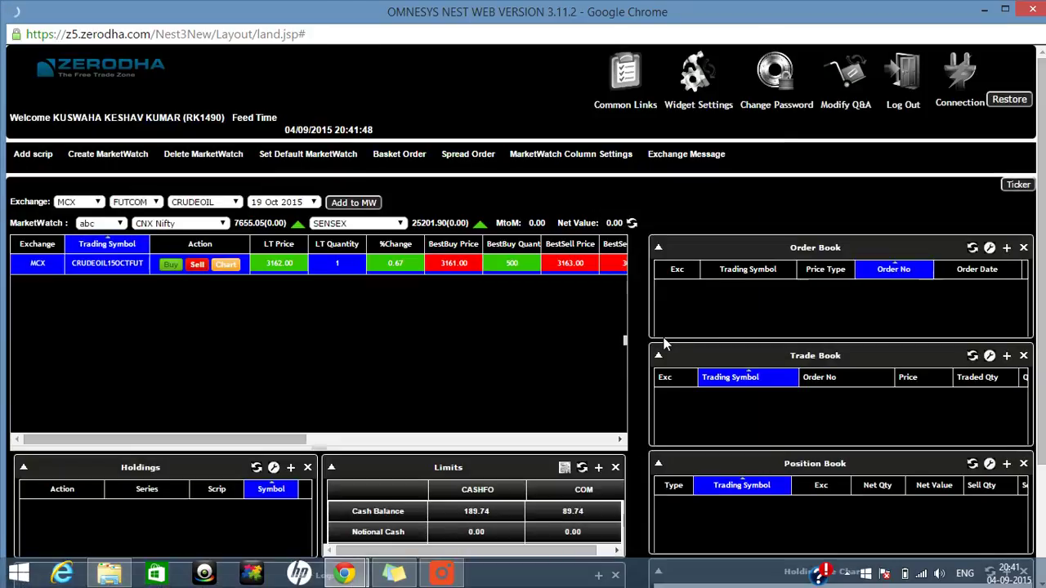
pyautogui.scroll(-3, 664, 344)
pyautogui.scroll(2, 607, 318)
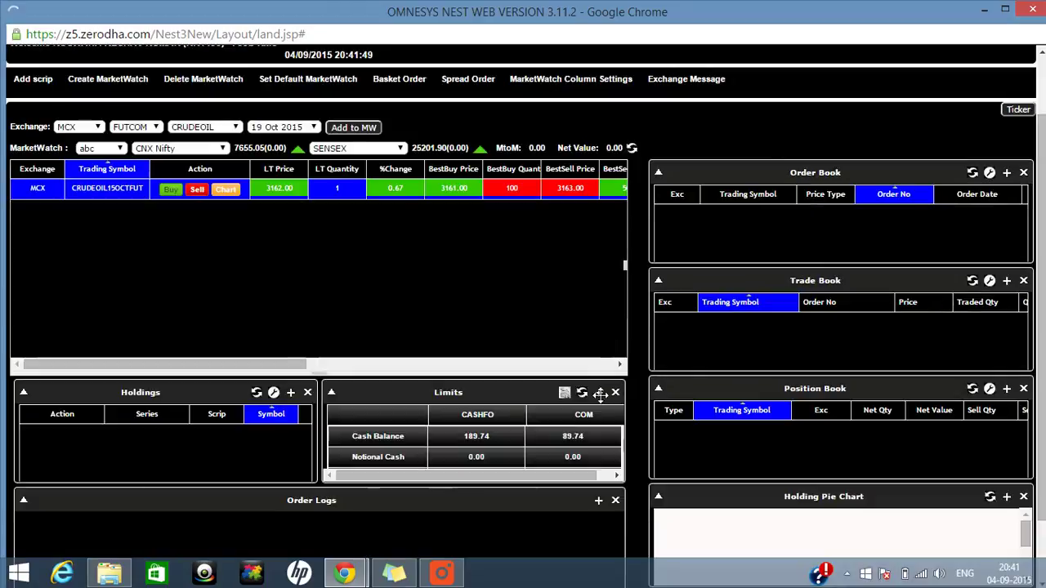
pyautogui.click(600, 394)
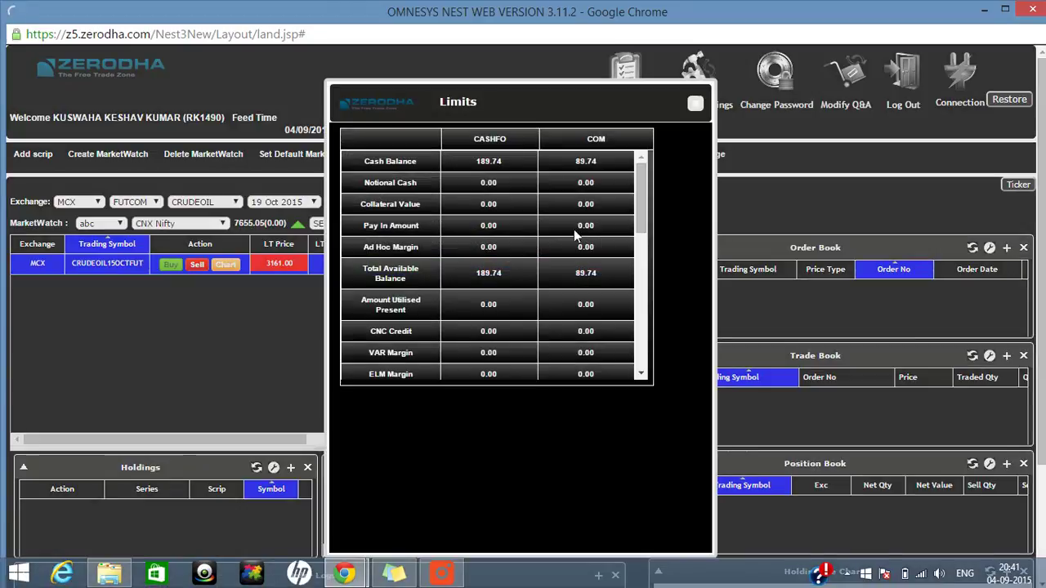
pyautogui.click(695, 105)
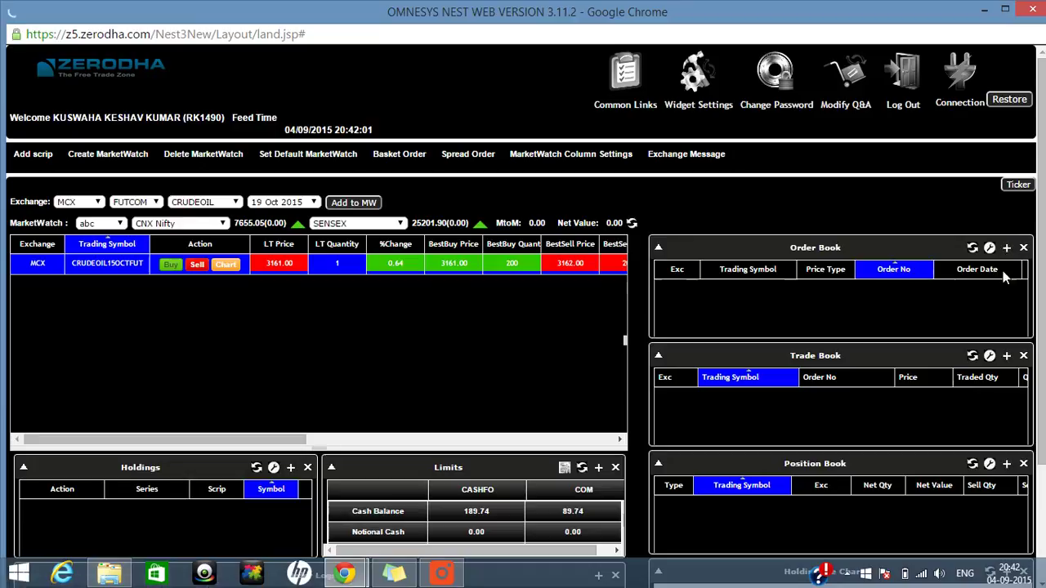
pyautogui.scroll(-1, 916, 499)
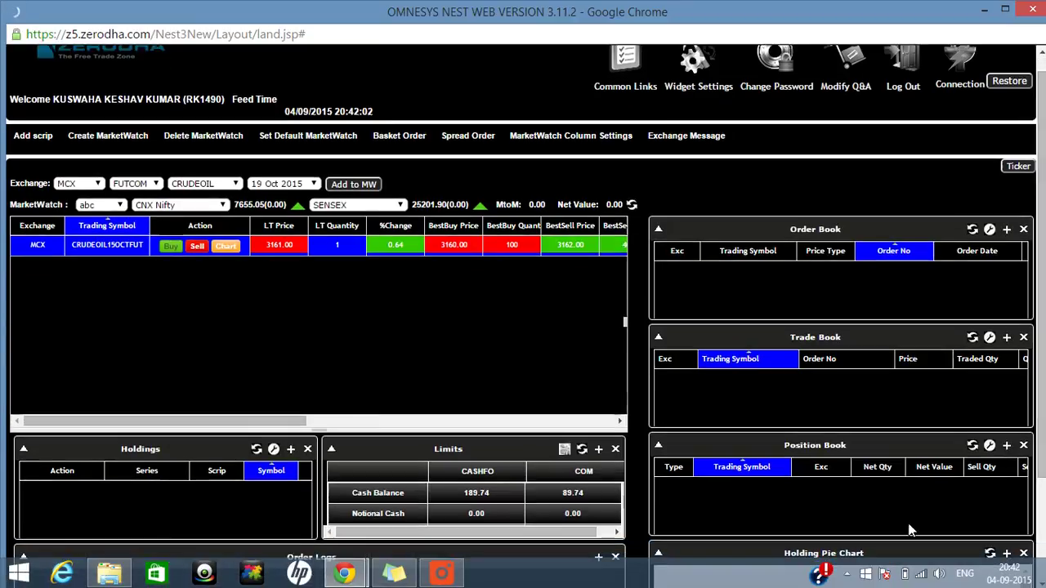
pyautogui.scroll(1, 1010, 242)
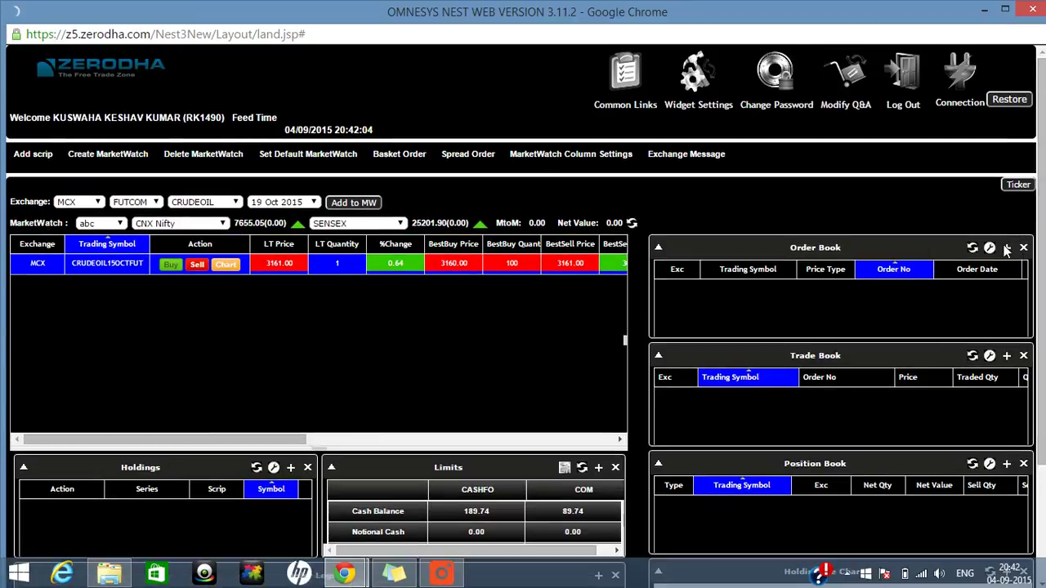